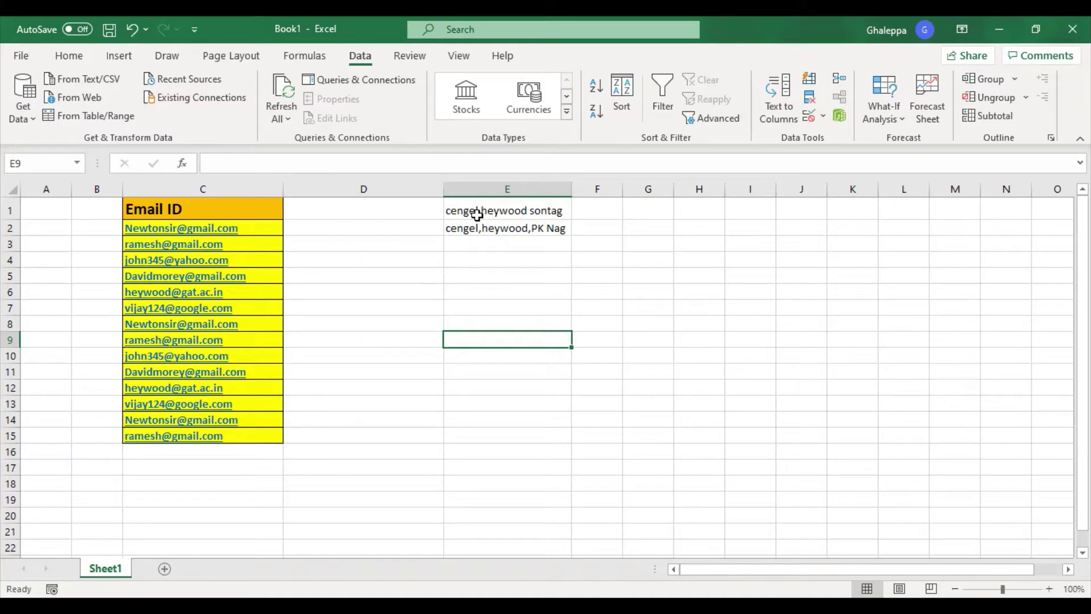
Enter a sample address ending in '@' in E4, then select the email list C2:C15
left_click(500, 215)
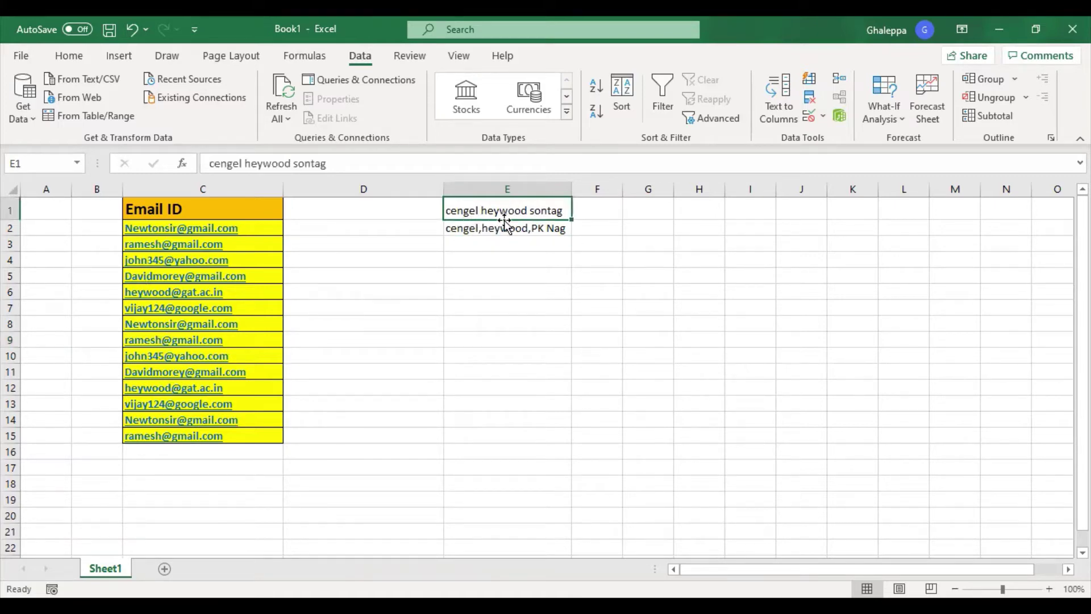
left_click(538, 229)
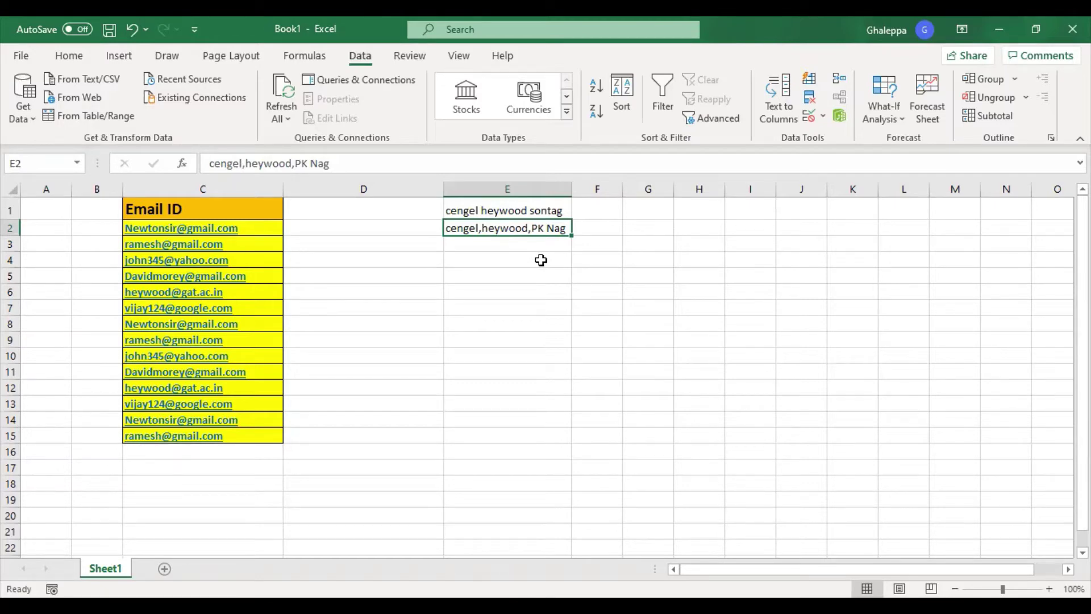
left_click(522, 265)
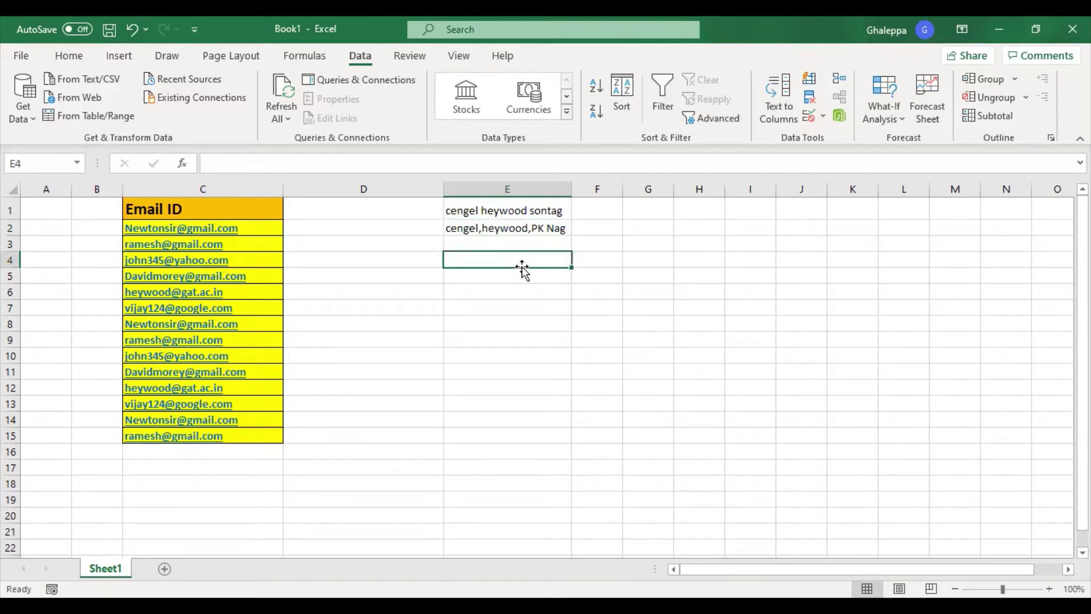
type("pknag")
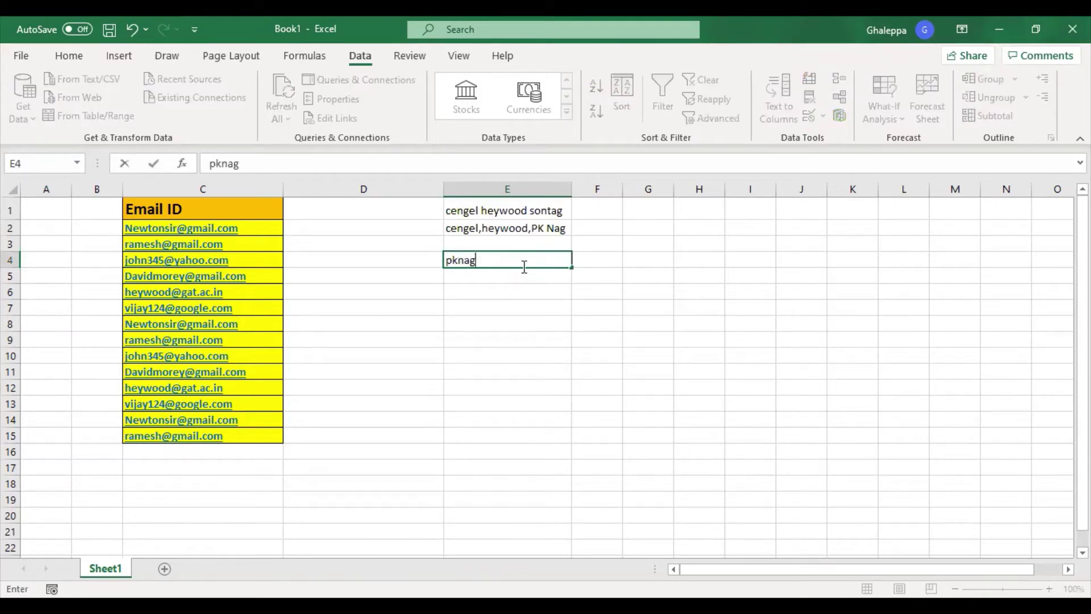
type("@john")
left_click(530, 346)
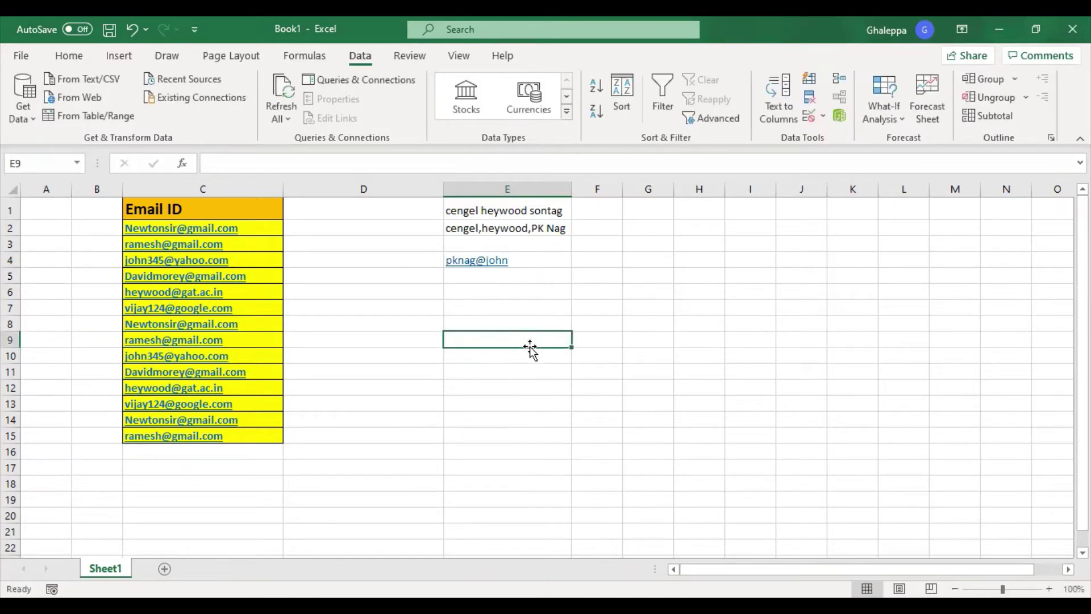
left_click_drag(250, 227, 250, 435)
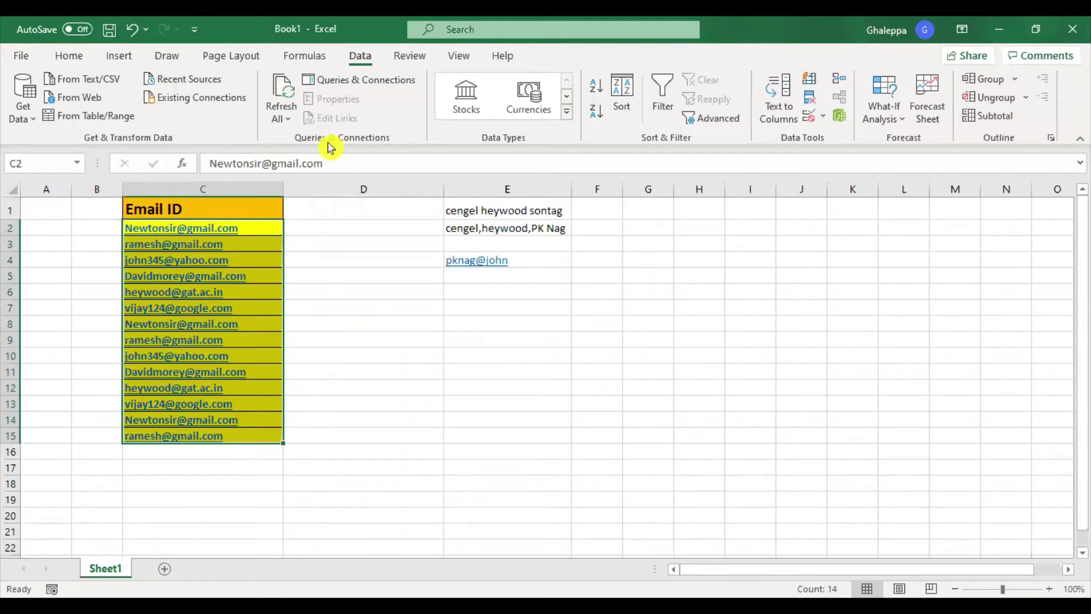
Launch Text to Columns from the Data tab for the selected email addresses
left_click(360, 59)
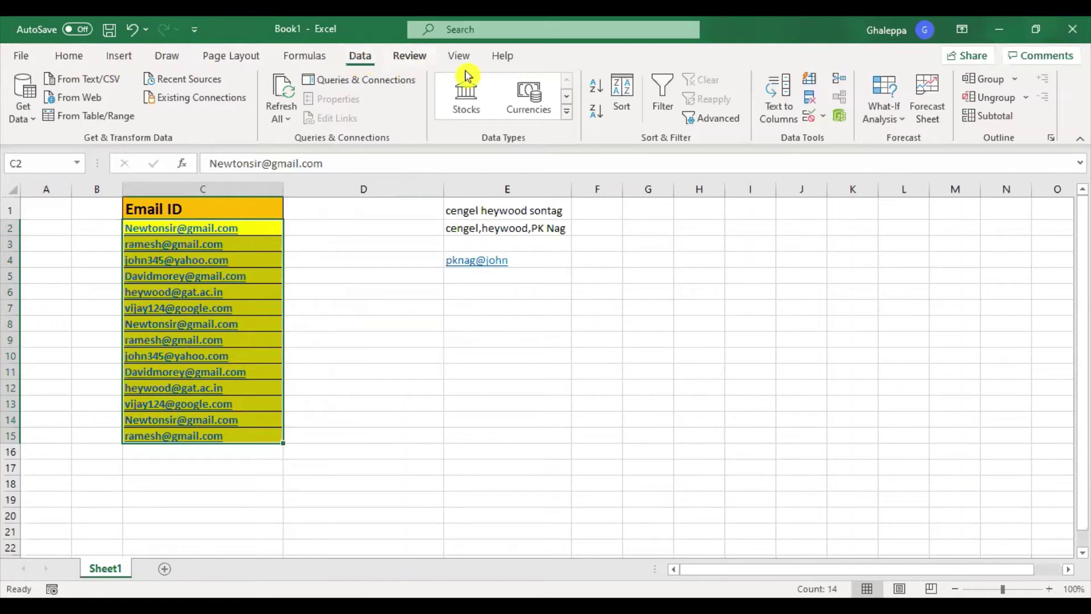
left_click(782, 110)
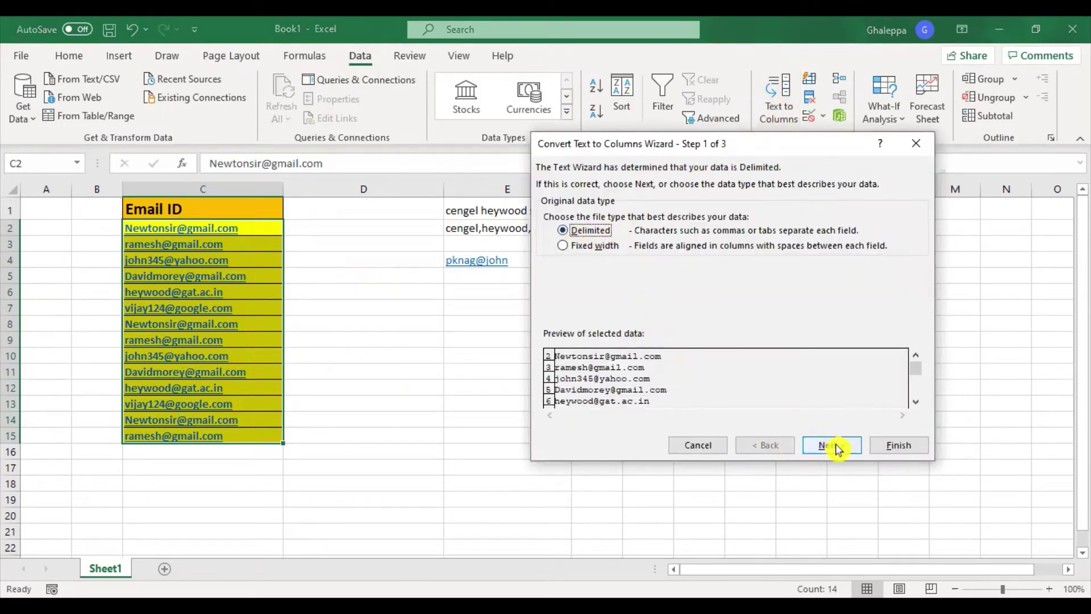
Set the delimiter to '@' instead of Comma and advance to the column format step
left_click(837, 449)
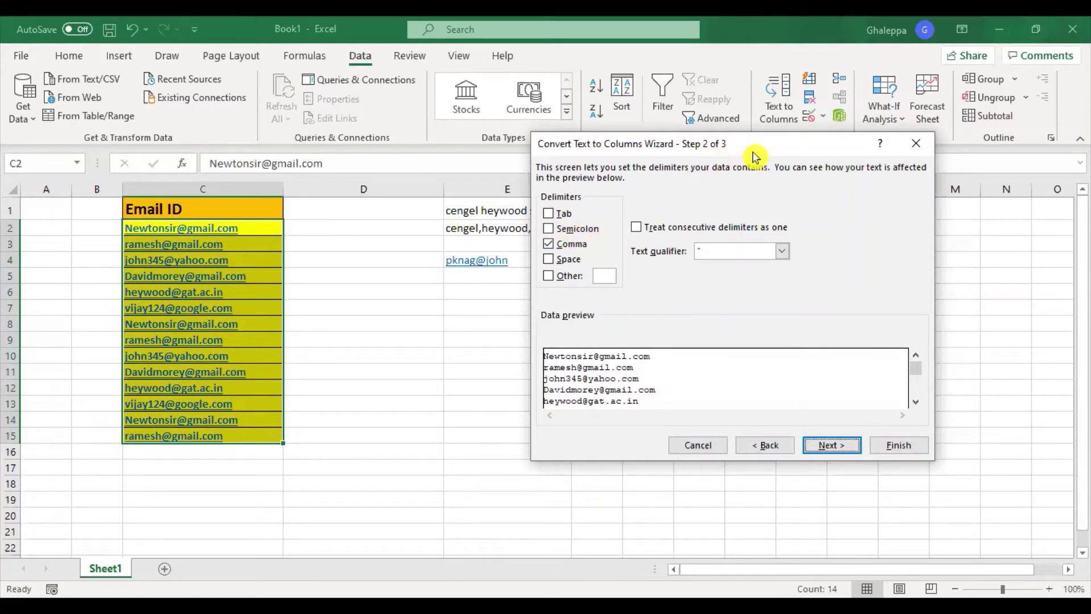
left_click_drag(753, 152, 869, 148)
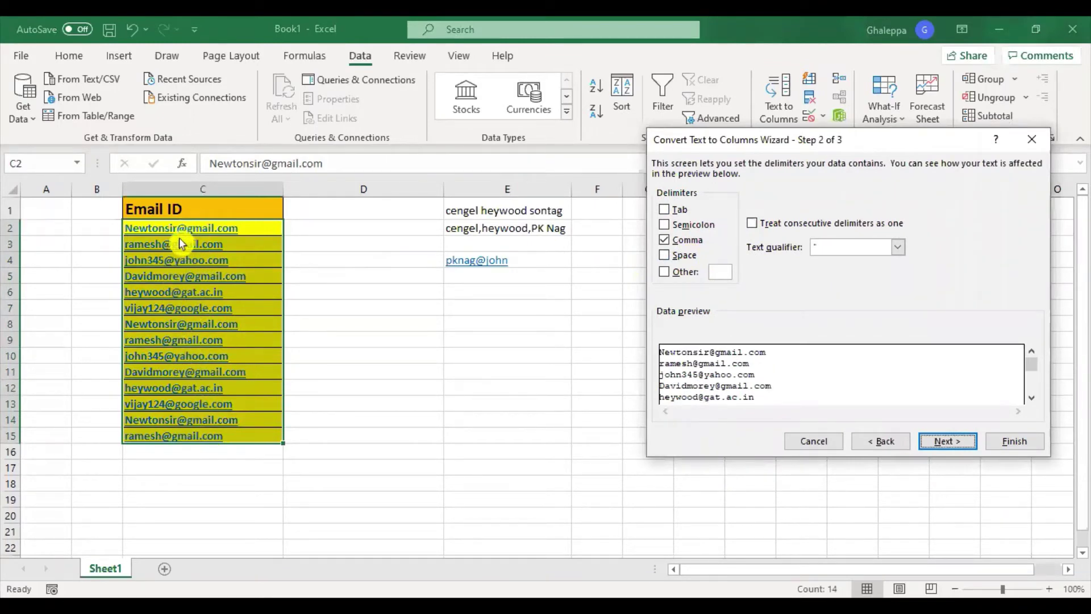
left_click(665, 272)
left_click(666, 242)
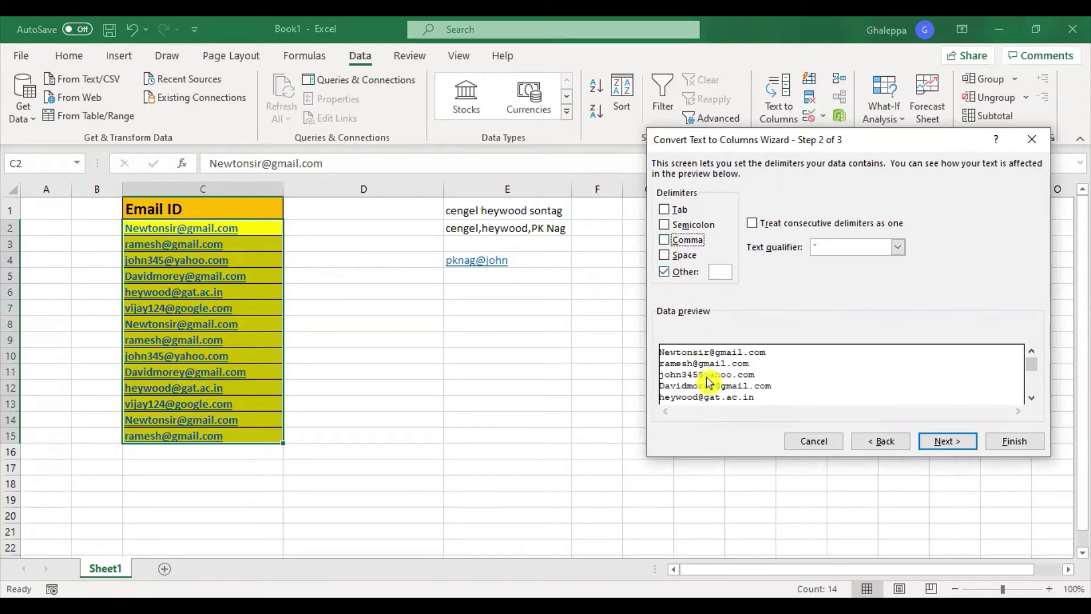
left_click(720, 272)
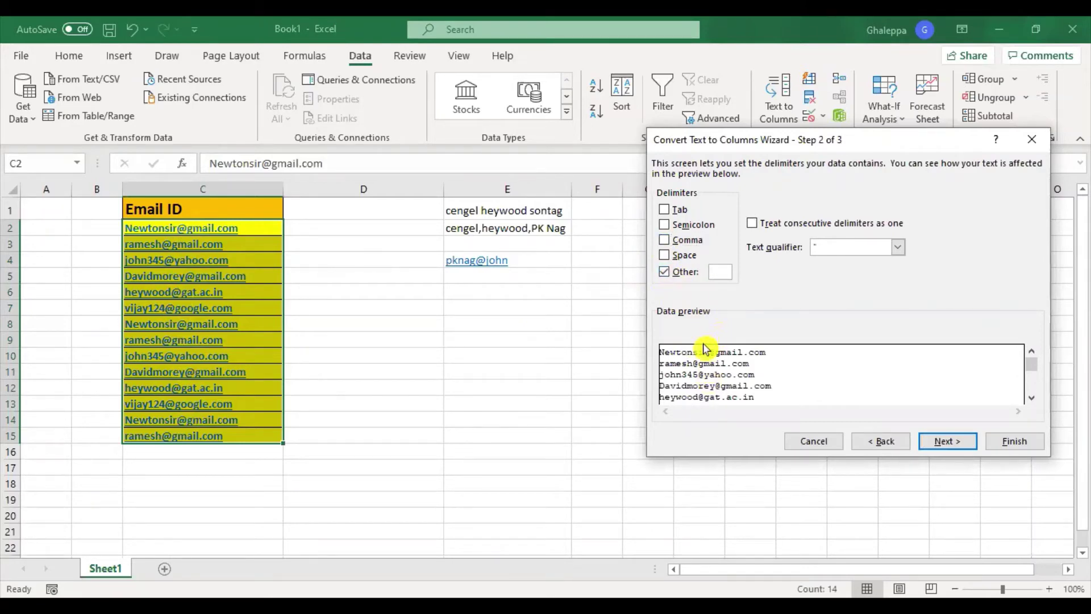
type("@")
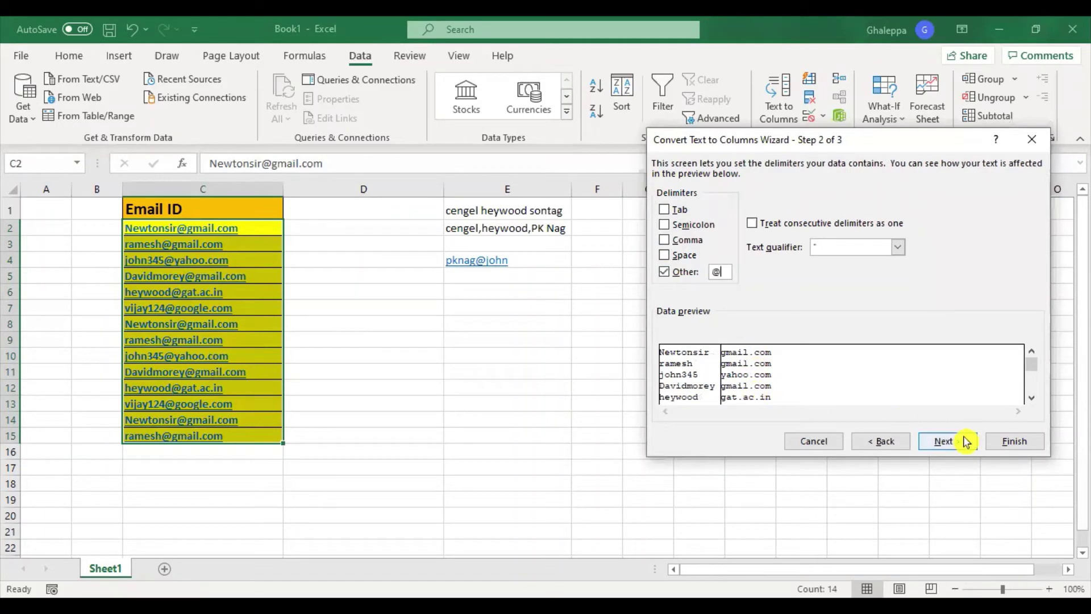
left_click(941, 448)
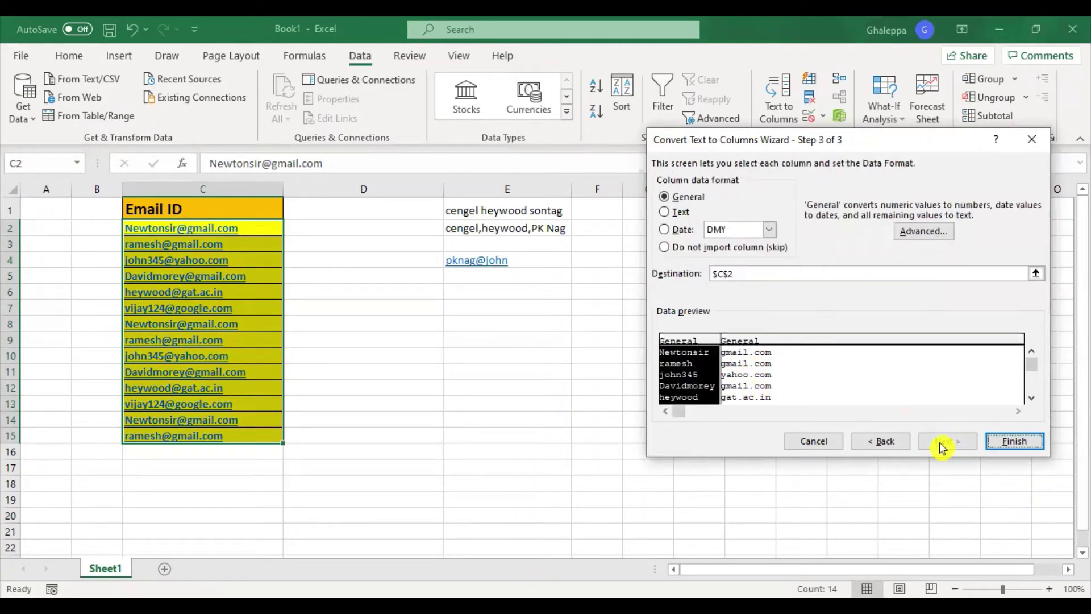
left_click(1013, 442)
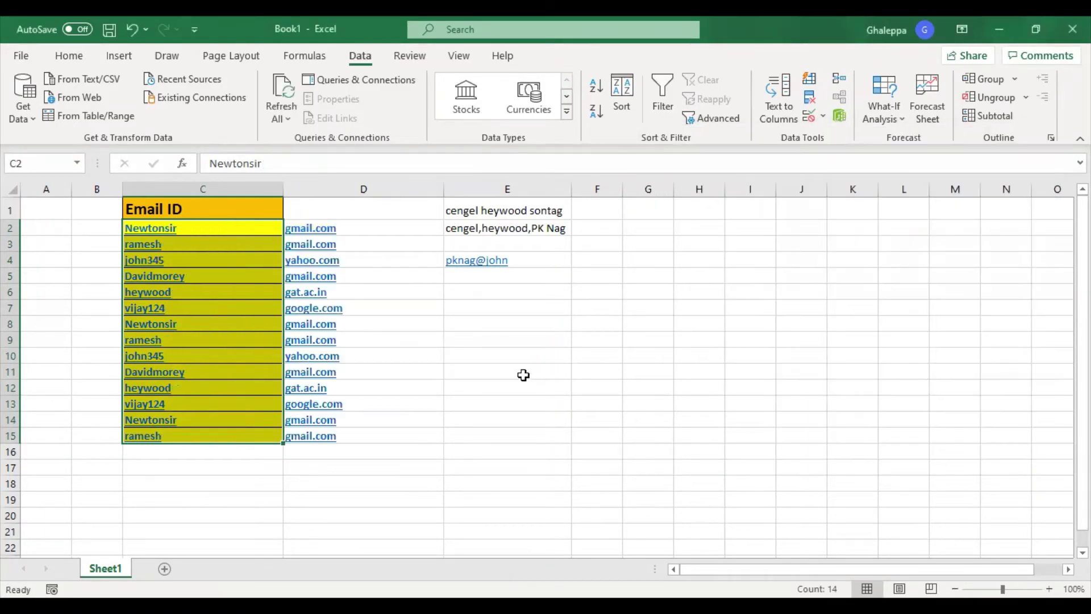
left_click(421, 367)
left_click_drag(219, 228, 229, 435)
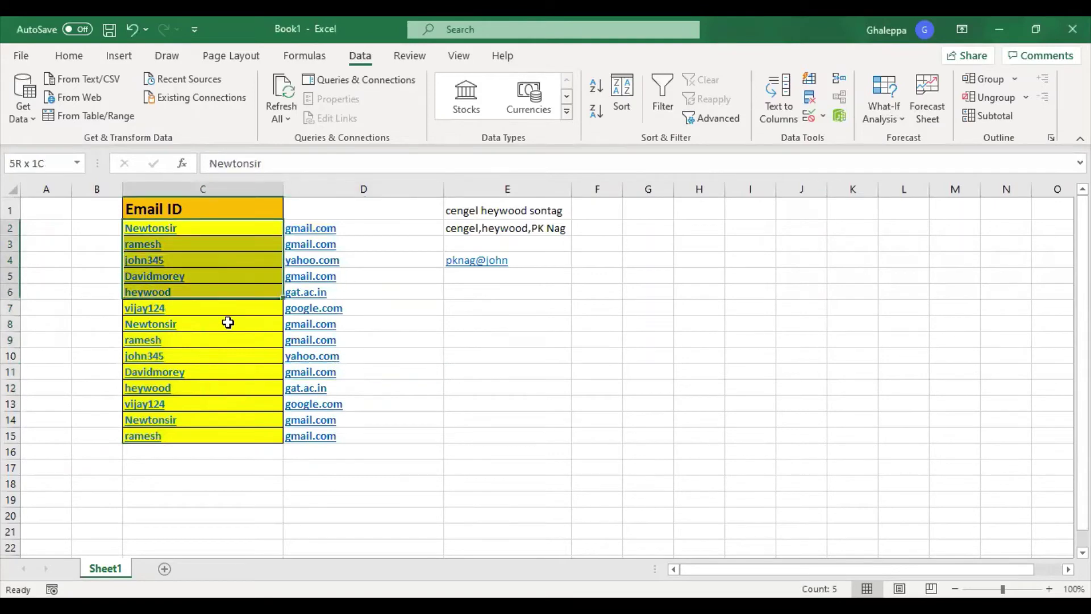
left_click_drag(378, 228, 378, 434)
left_click(637, 404)
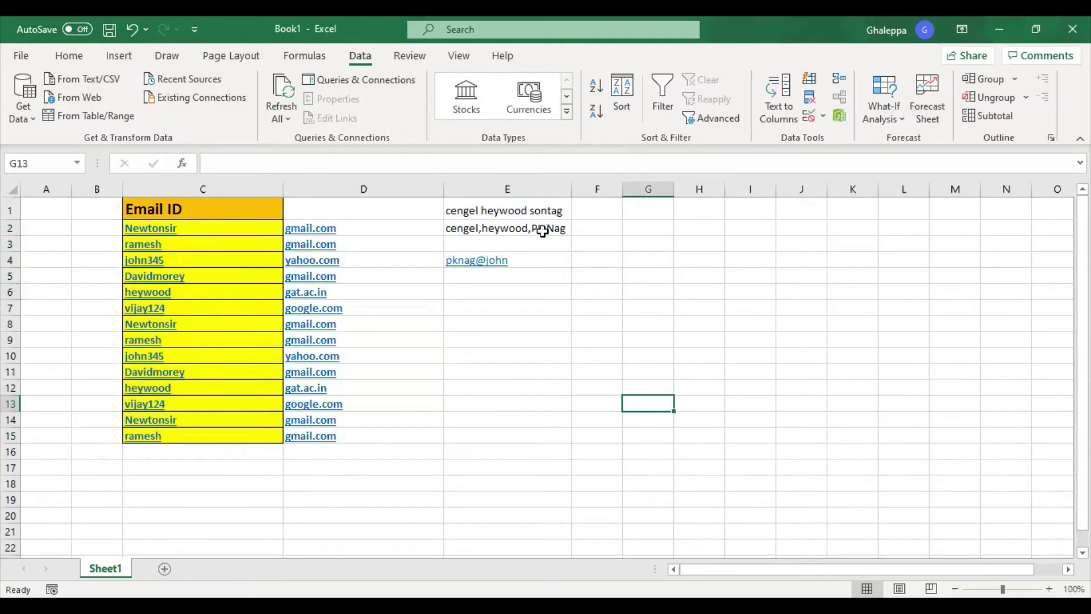
left_click(534, 236)
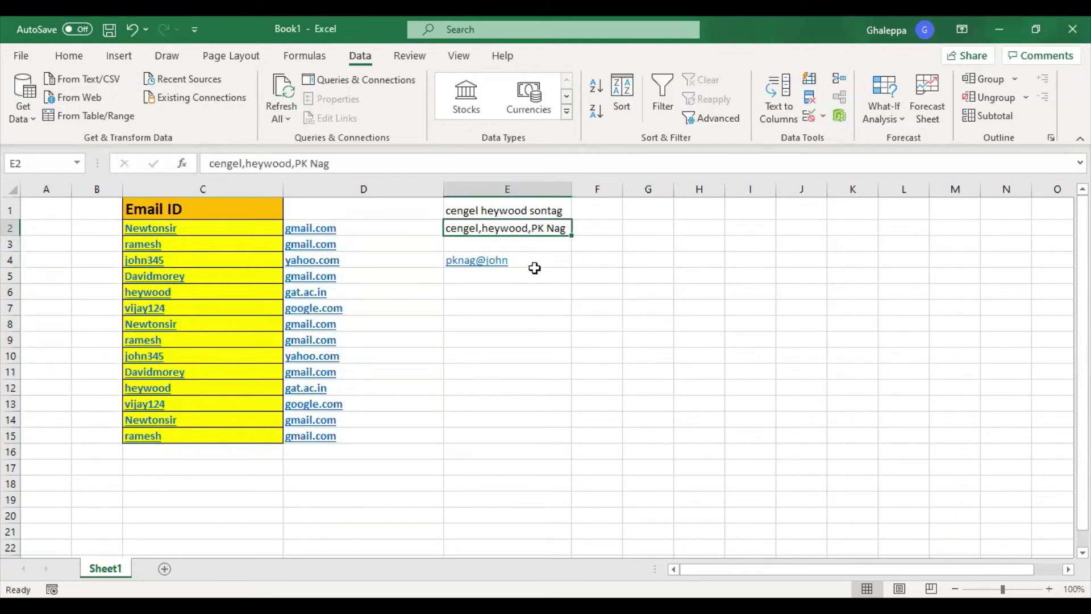
left_click(549, 291)
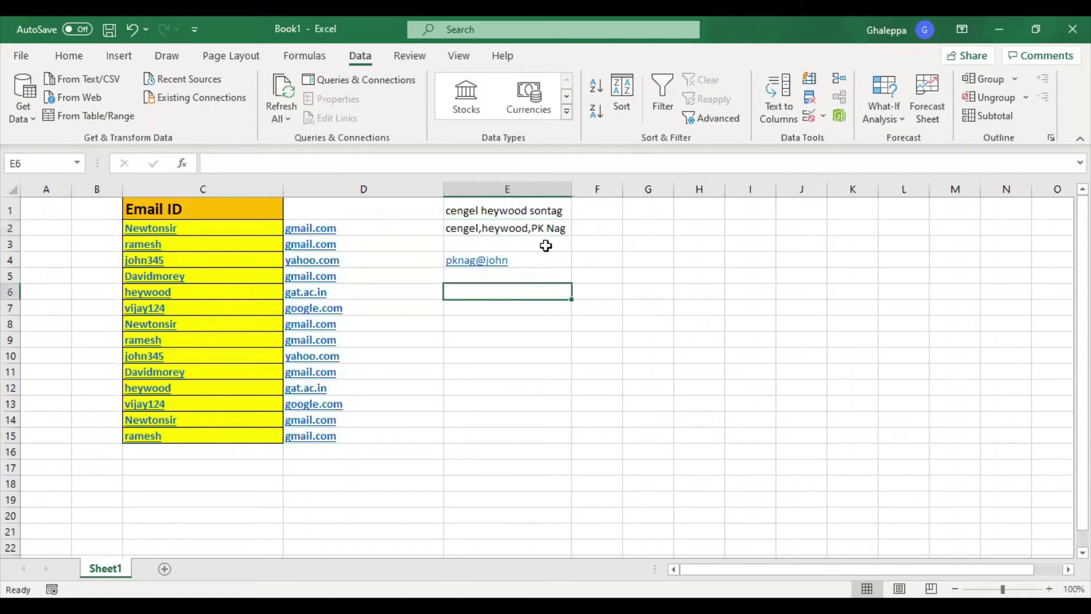
left_click(550, 230)
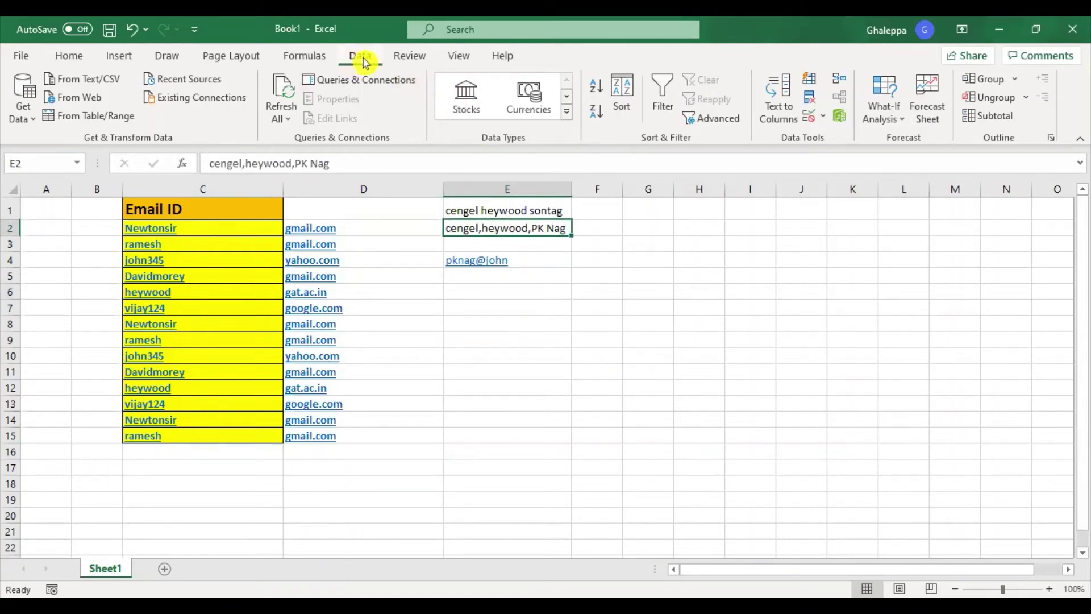
Rerun Text to Columns on E2 with Comma replacing the '@' delimiter, spreading names across E2:G2
left_click(787, 117)
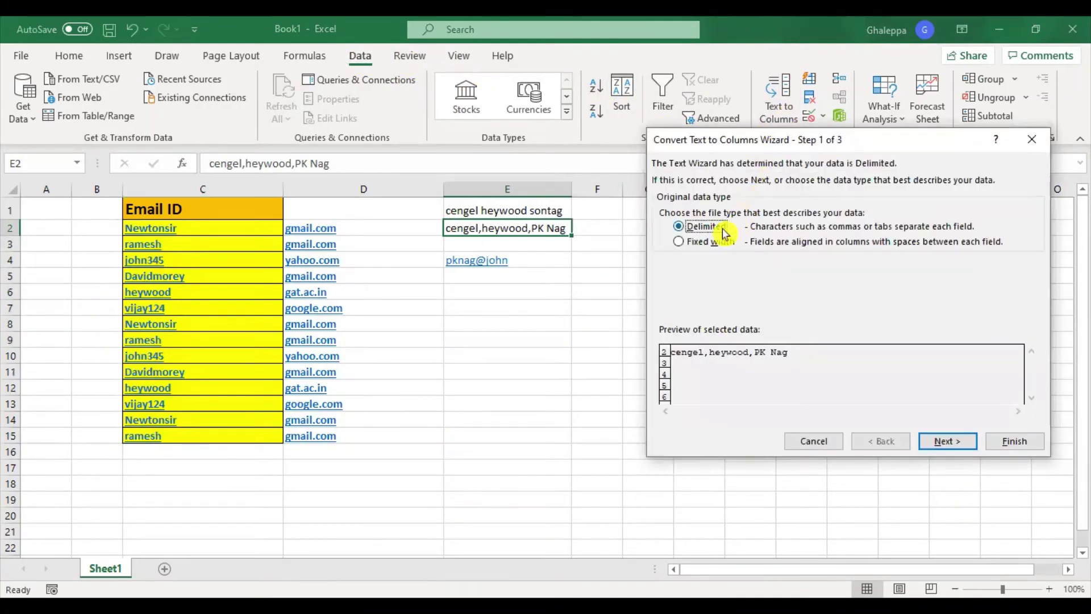
left_click(946, 443)
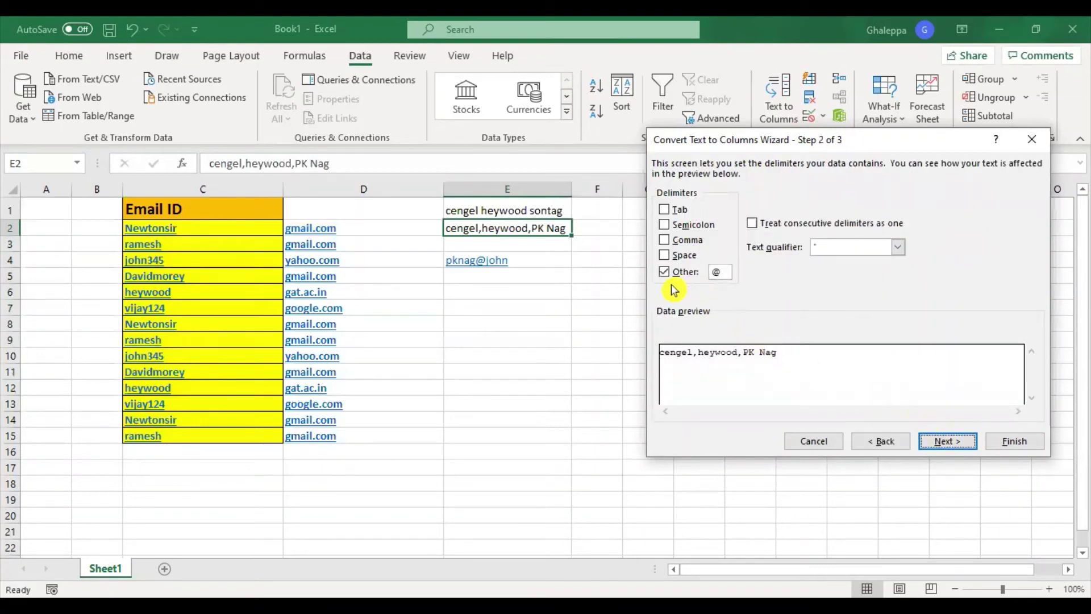
left_click(718, 272)
key("BackSpace")
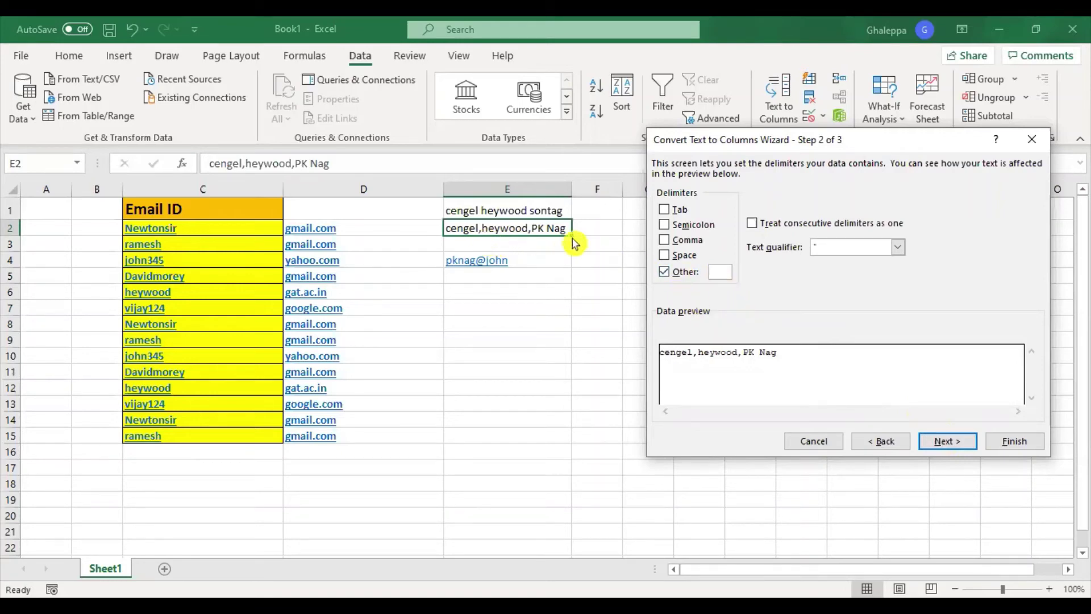
left_click(664, 240)
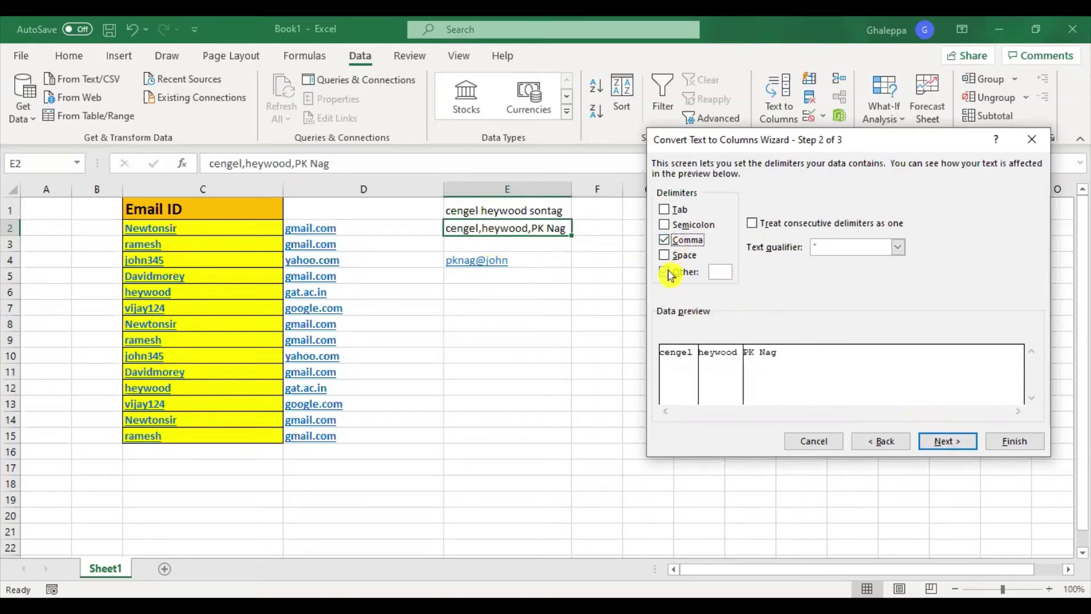
left_click(669, 273)
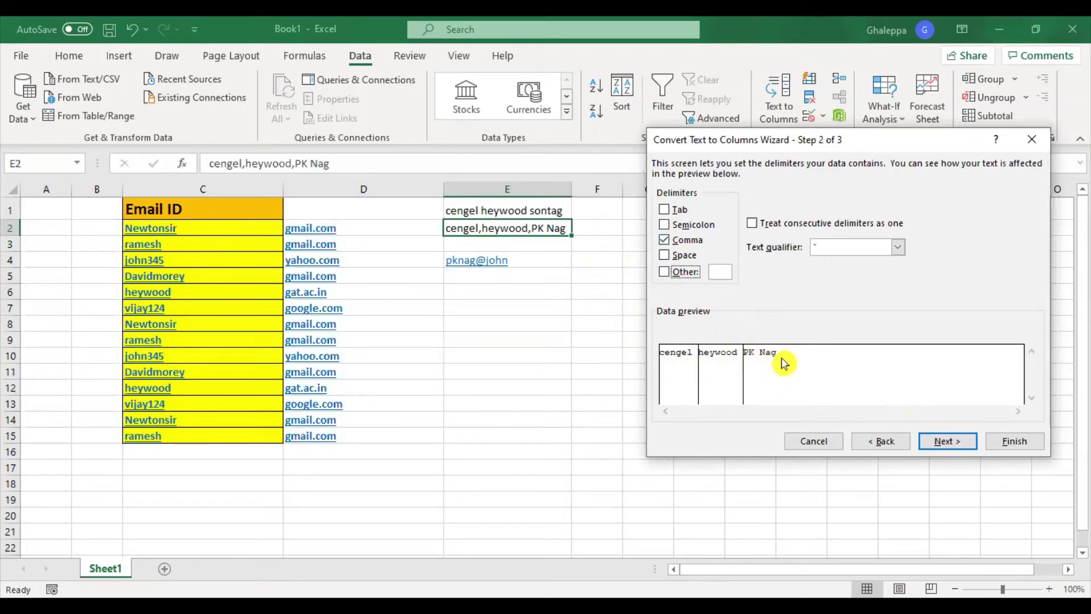
left_click(955, 444)
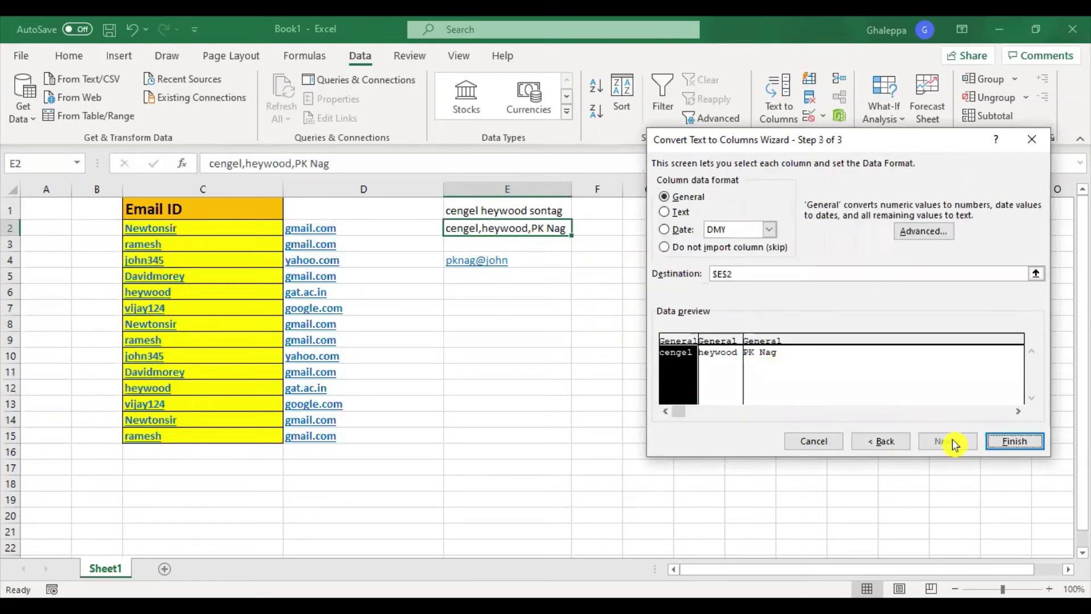
left_click(1023, 449)
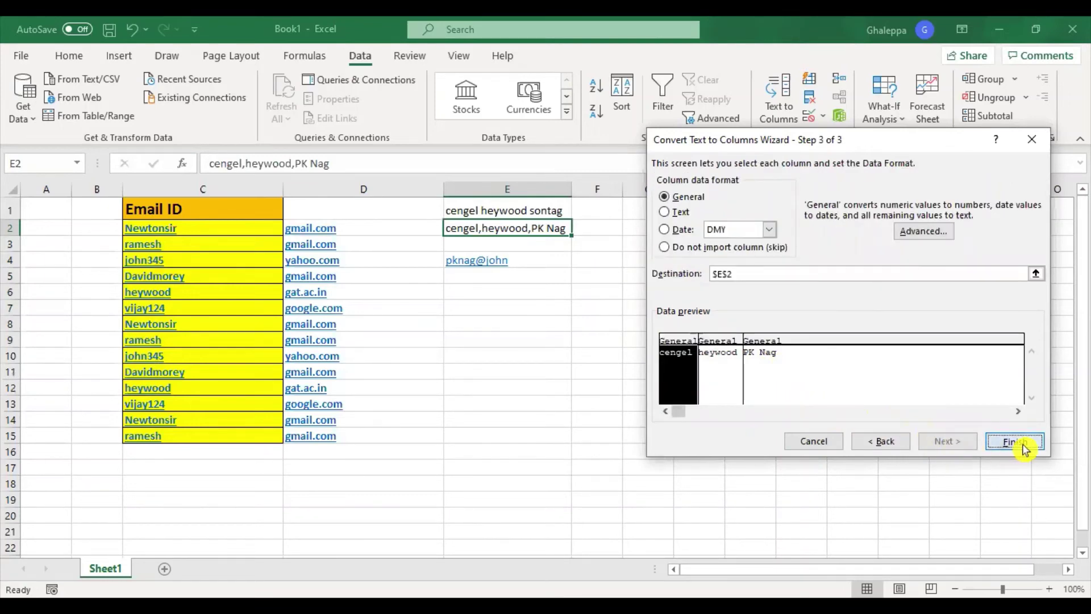
left_click(648, 322)
left_click(512, 230)
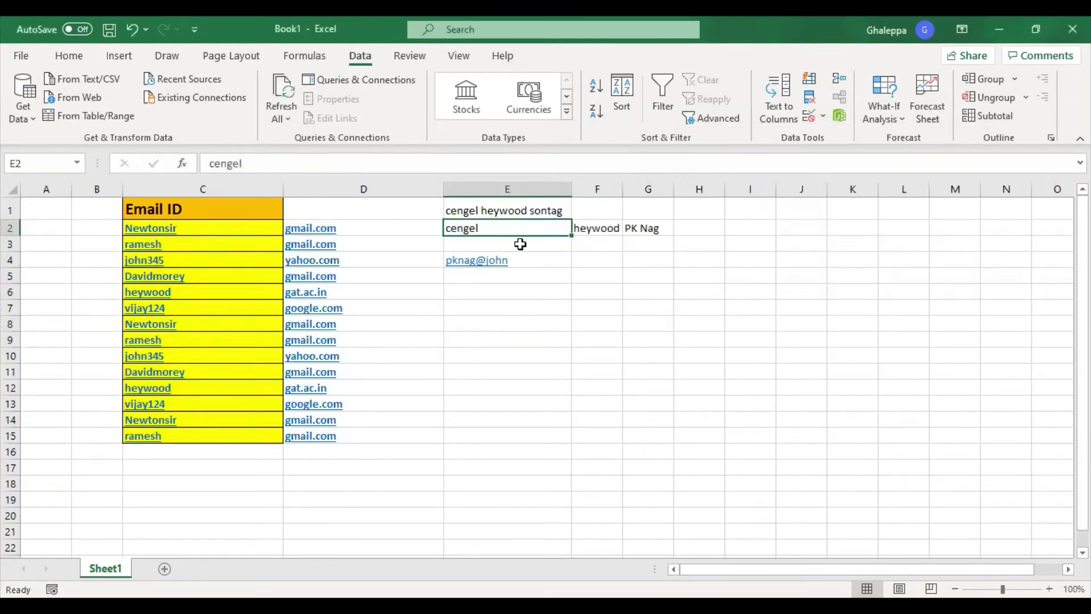
left_click(604, 230)
left_click(645, 234)
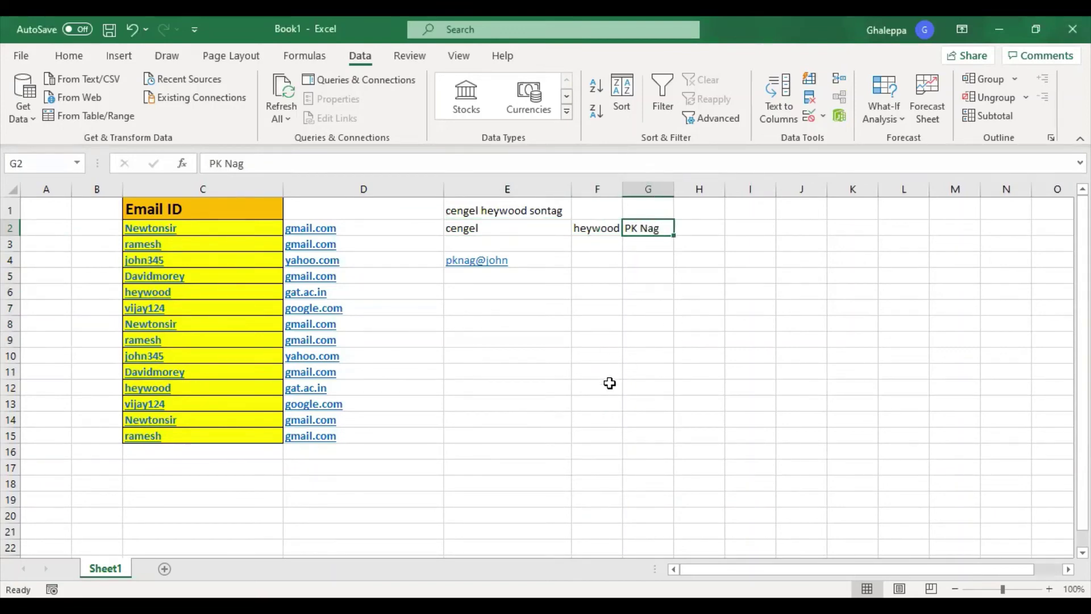
left_click(654, 357)
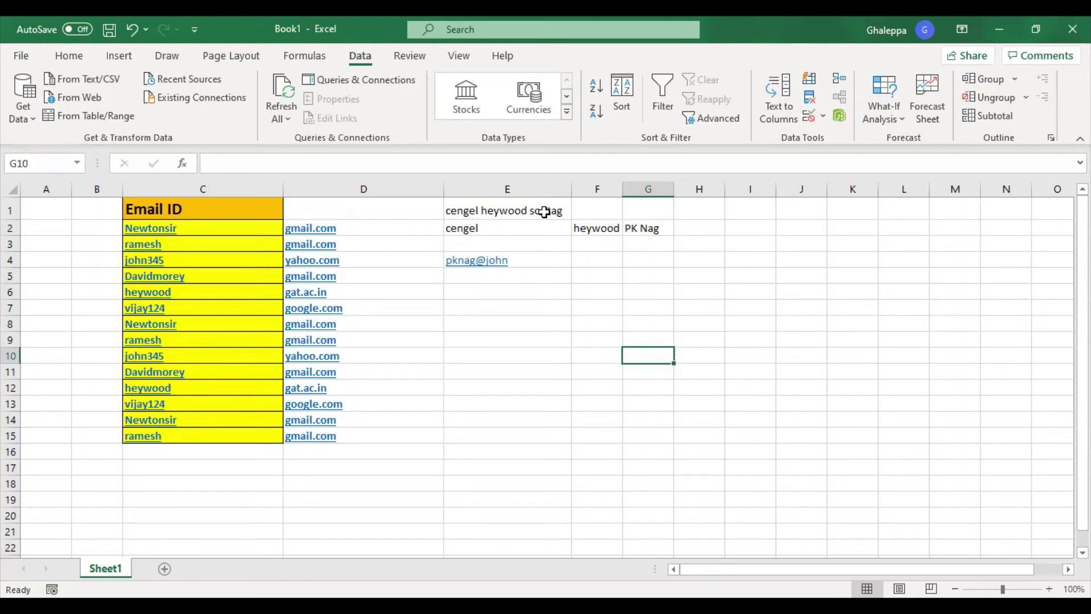
left_click(544, 211)
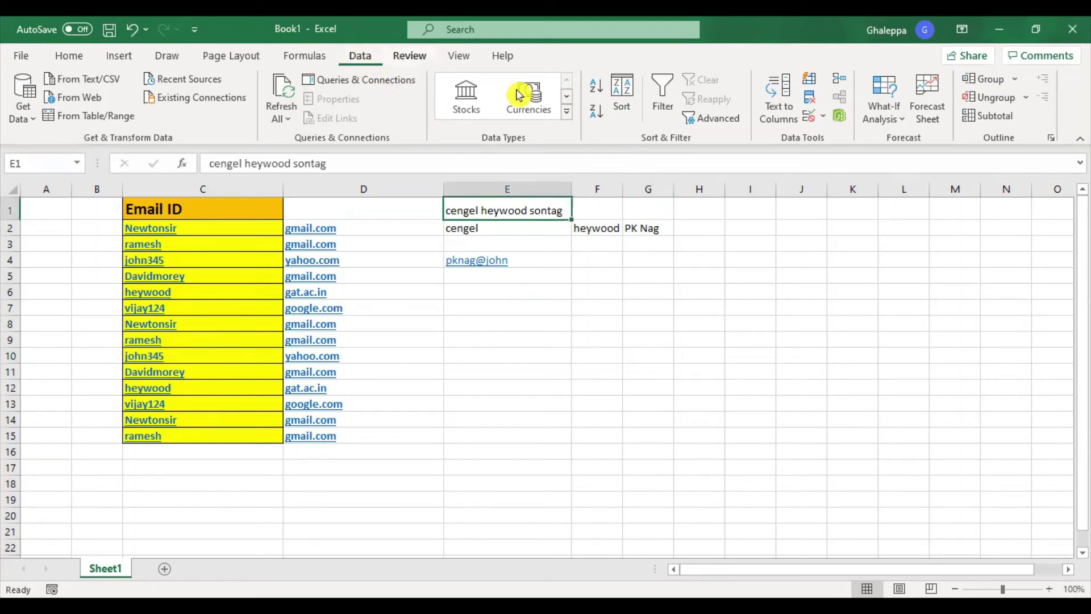
Split E1 as Delimited text on Space, filling E1:G1 with the three names
left_click(778, 95)
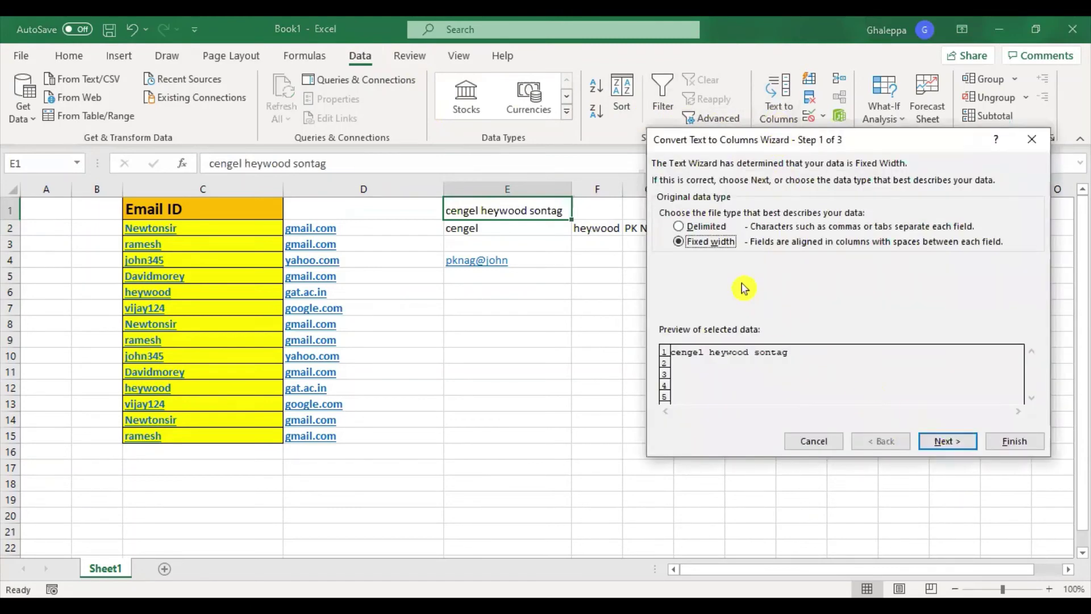
left_click(719, 230)
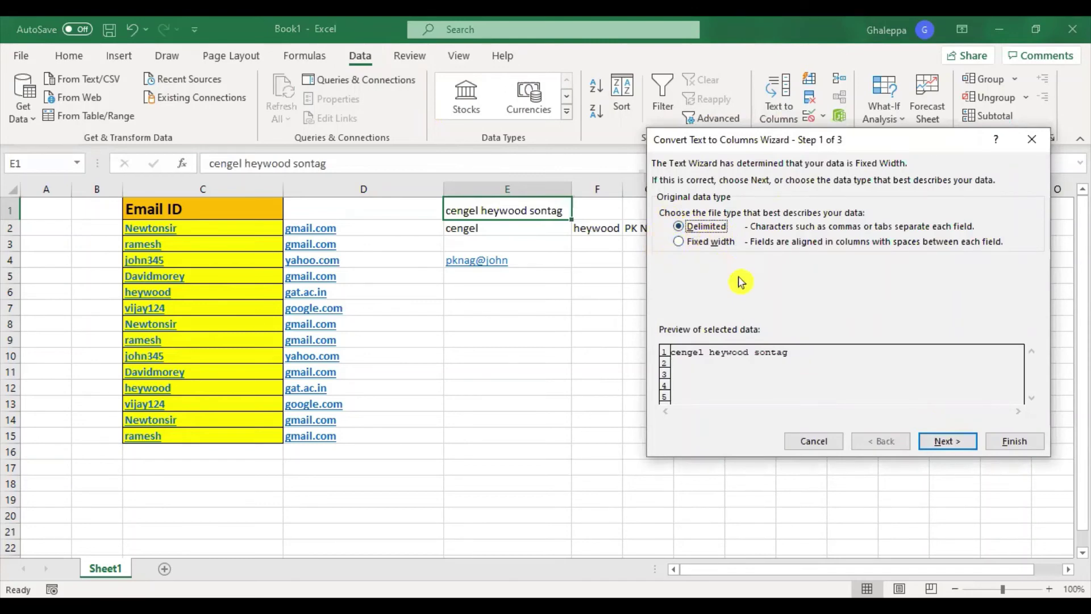
left_click(956, 442)
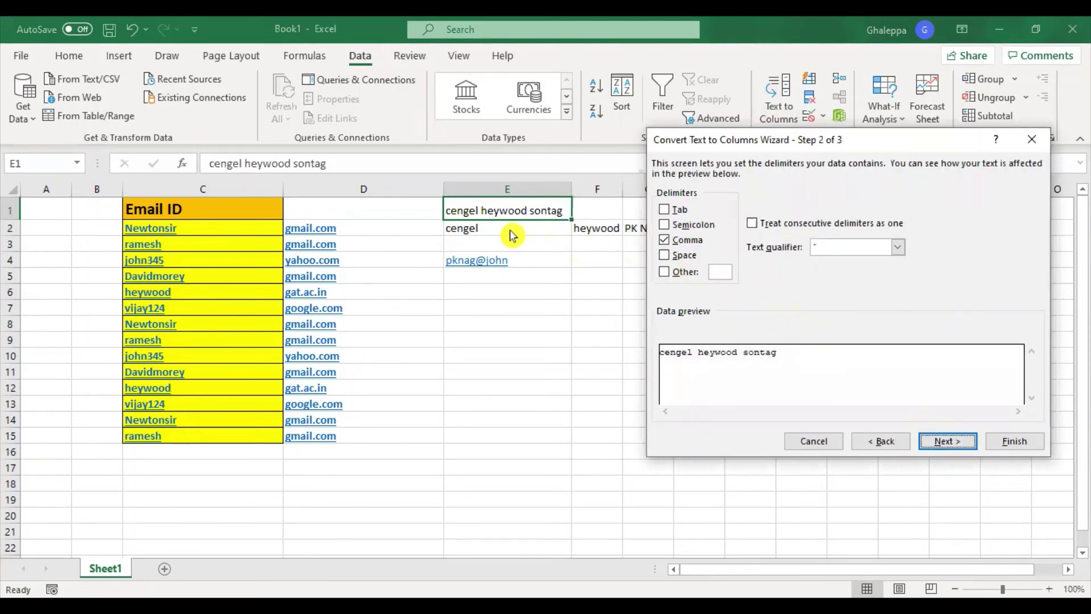
left_click(665, 256)
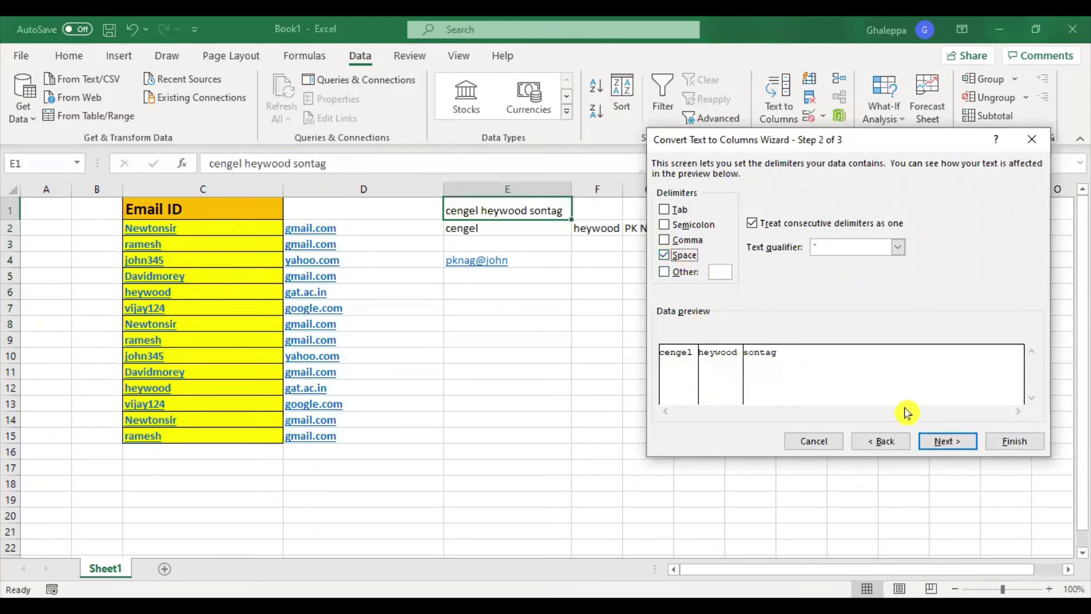
left_click(949, 443)
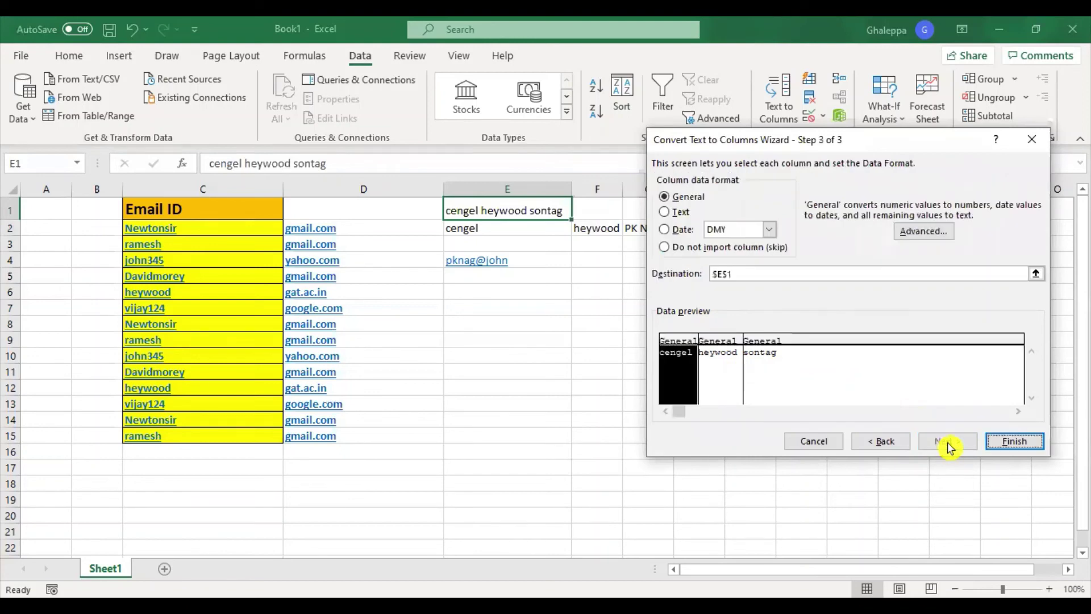
left_click(1026, 442)
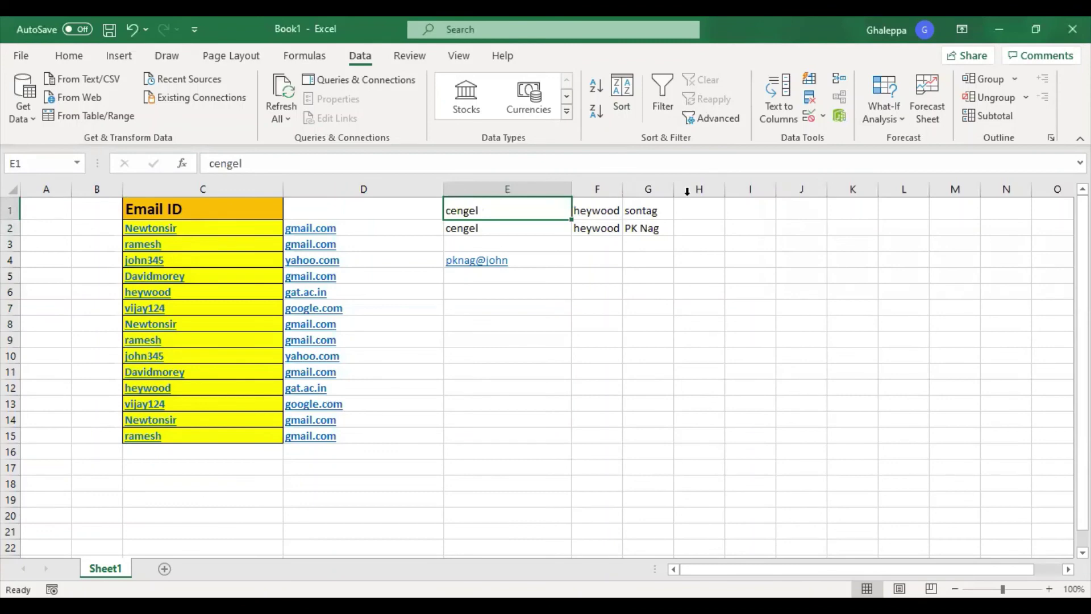
Widen column F and relaunch Text to Columns for E1
left_click_drag(622, 186, 772, 186)
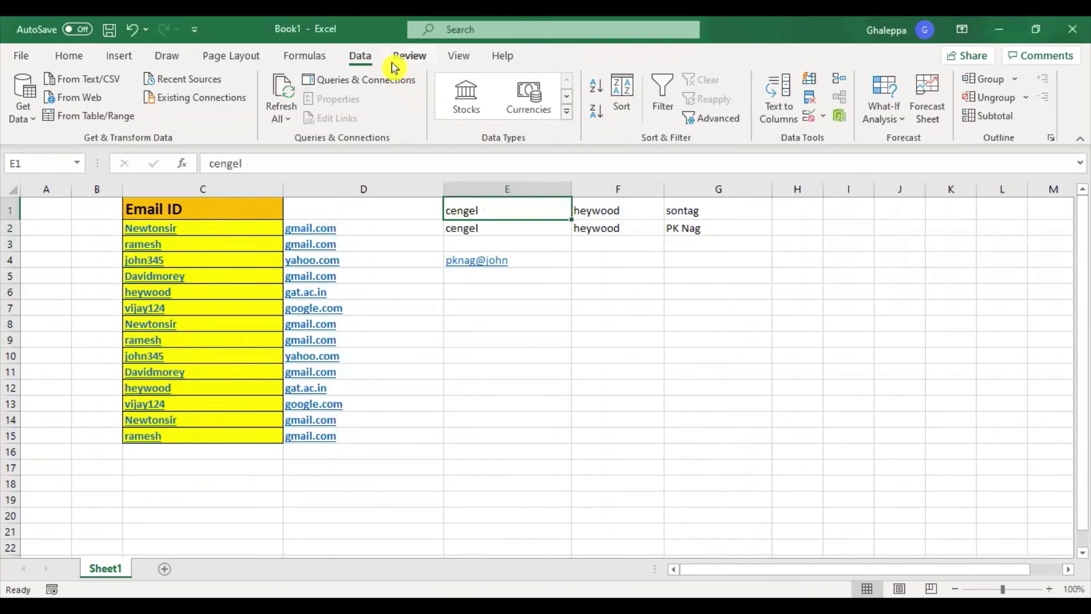
left_click(793, 125)
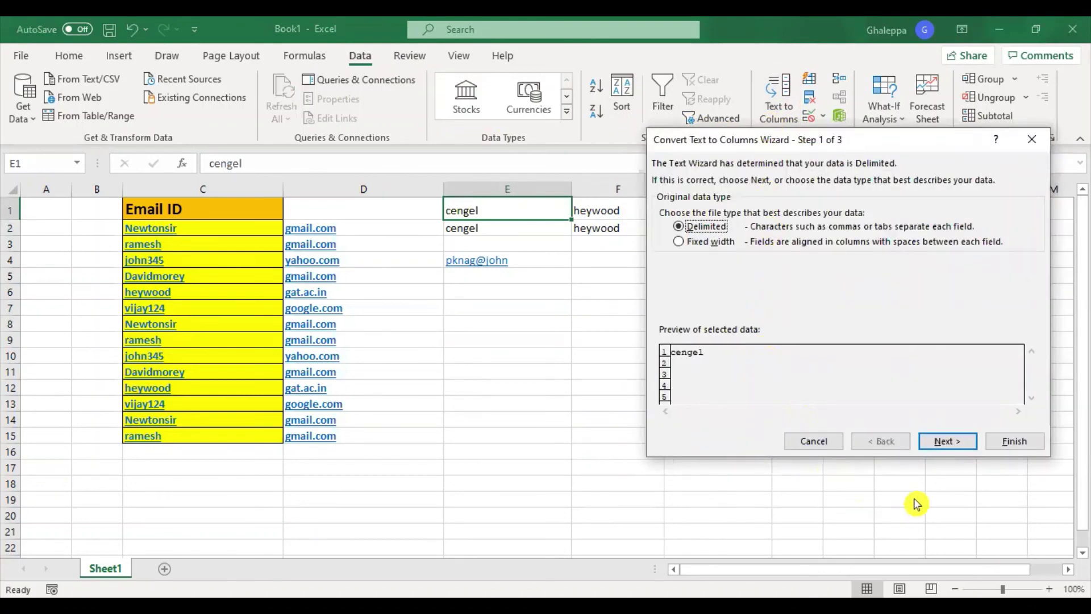
Finish the E1 split using Other instead of Space, leaving E1:G1 unchanged
left_click(946, 442)
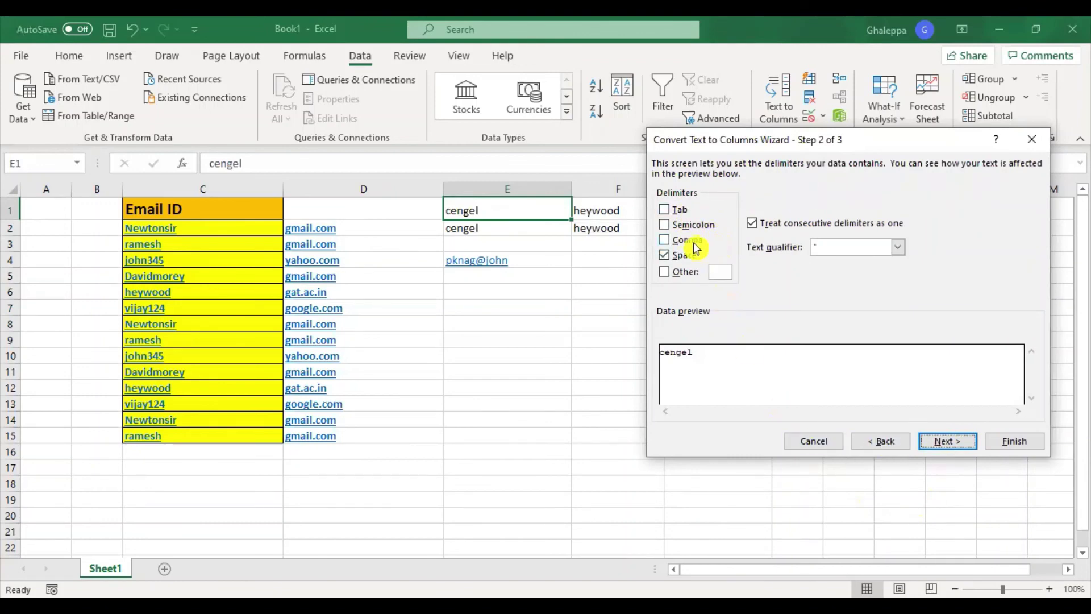
left_click(672, 272)
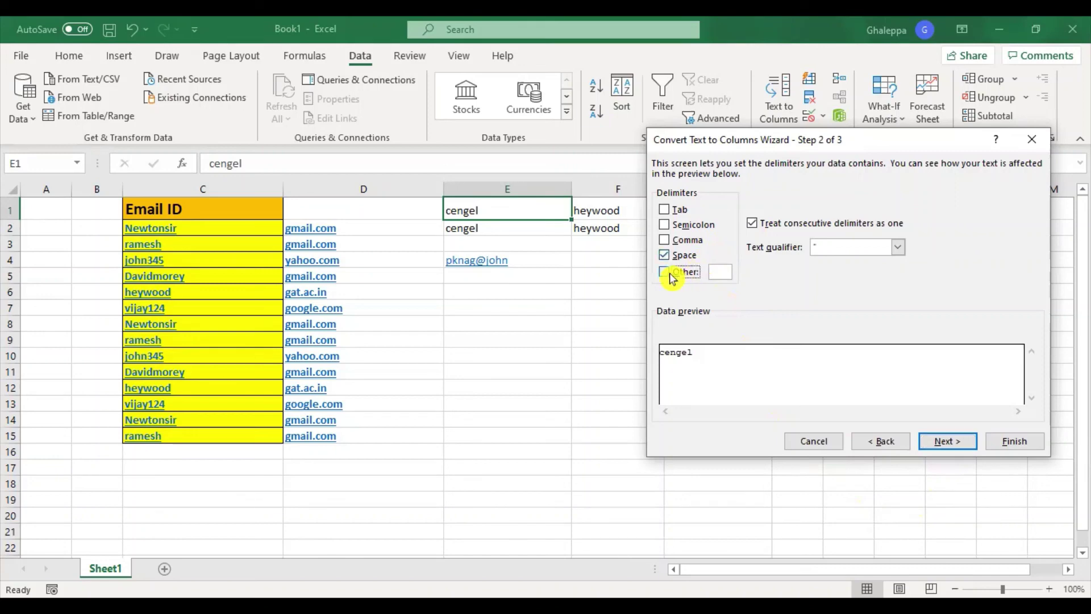
left_click(719, 275)
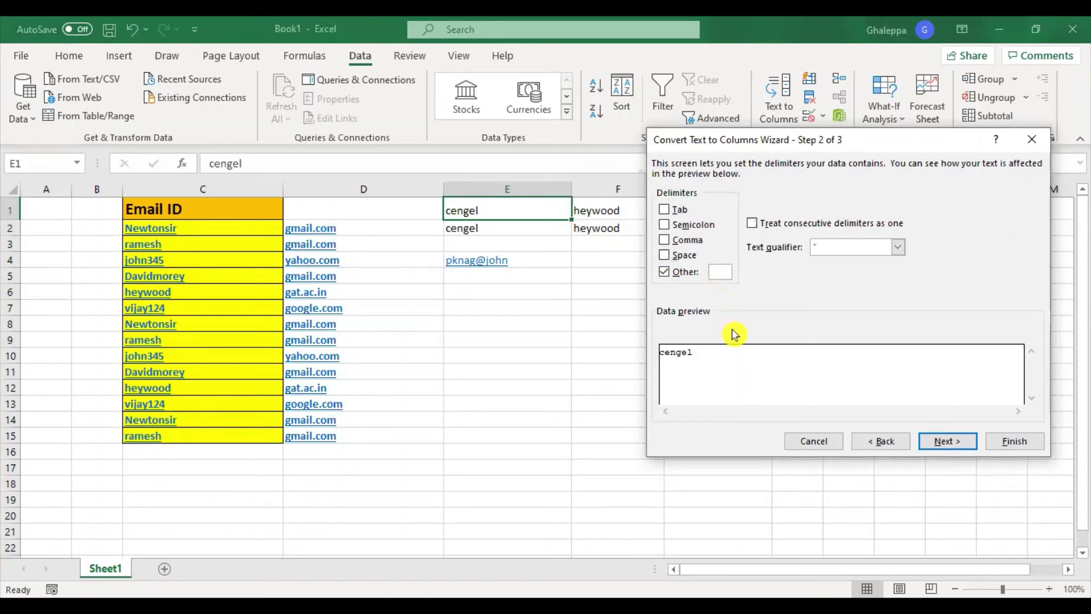
left_click(1020, 442)
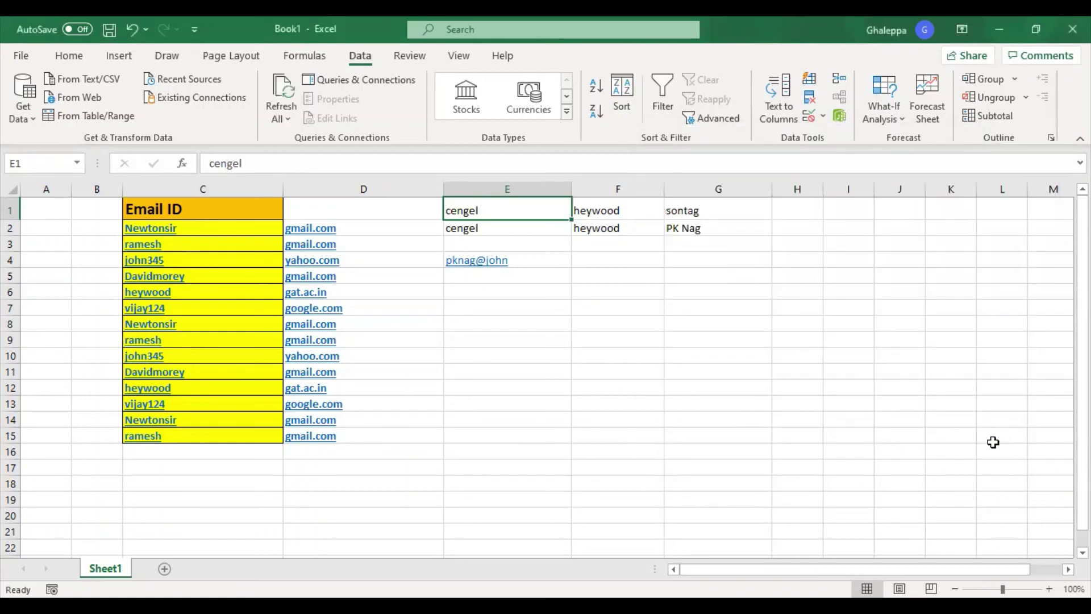